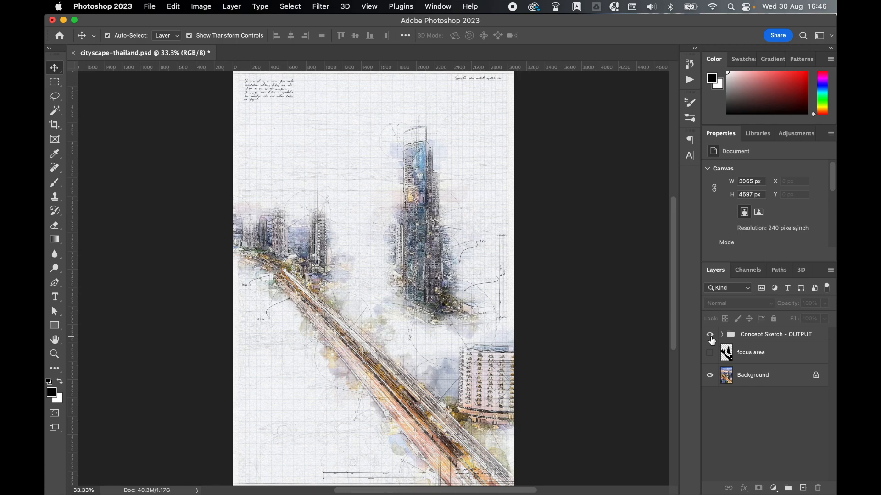
# Toggle the visibility of the Concept Sketch - OUTPUT group off and on to compare the effect with the original photo
pyautogui.click(710, 337)
pyautogui.click(711, 336)
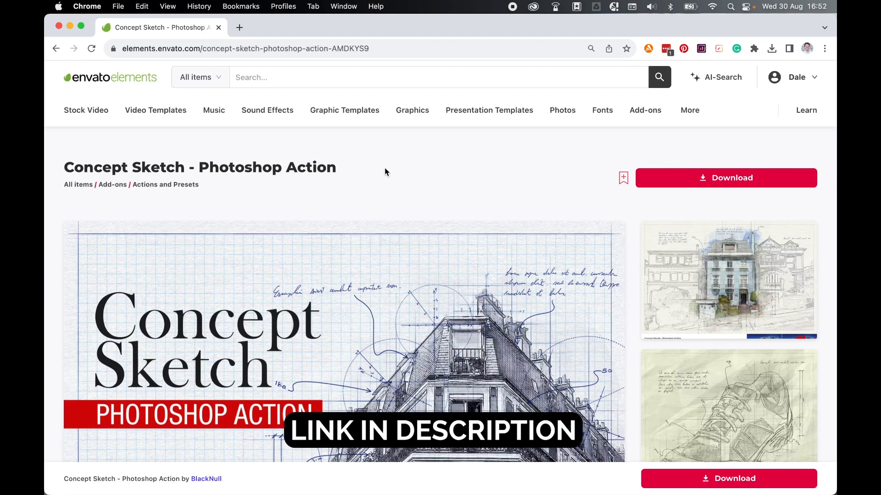
# Download the Concept Sketch - Photoshop Action from Envato Elements, adding it to the Concept Sketch Tutorial project
pyautogui.click(676, 183)
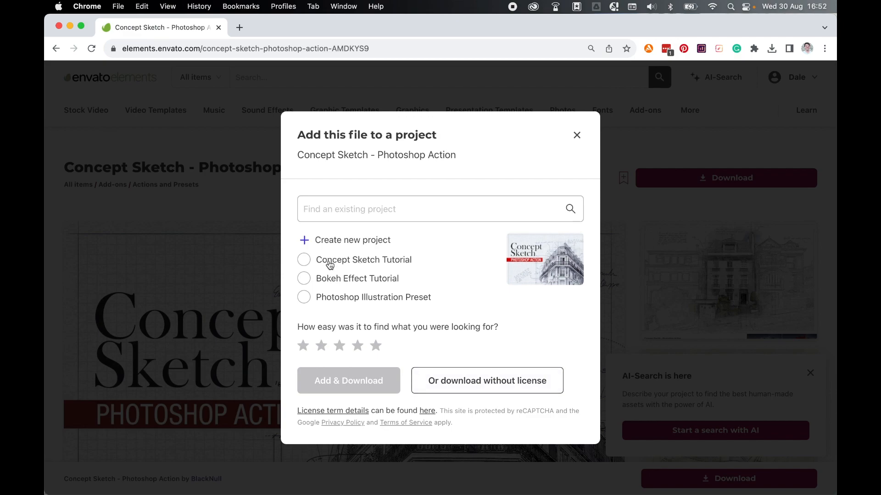
pyautogui.click(305, 262)
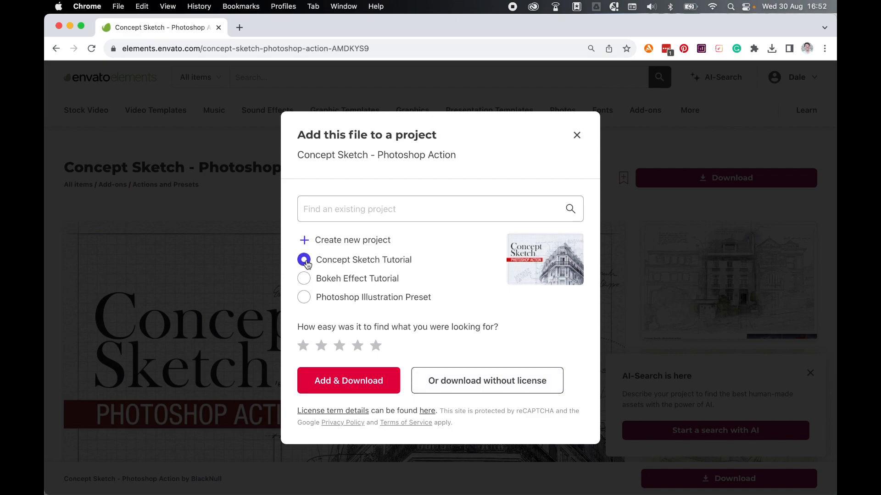
pyautogui.click(348, 384)
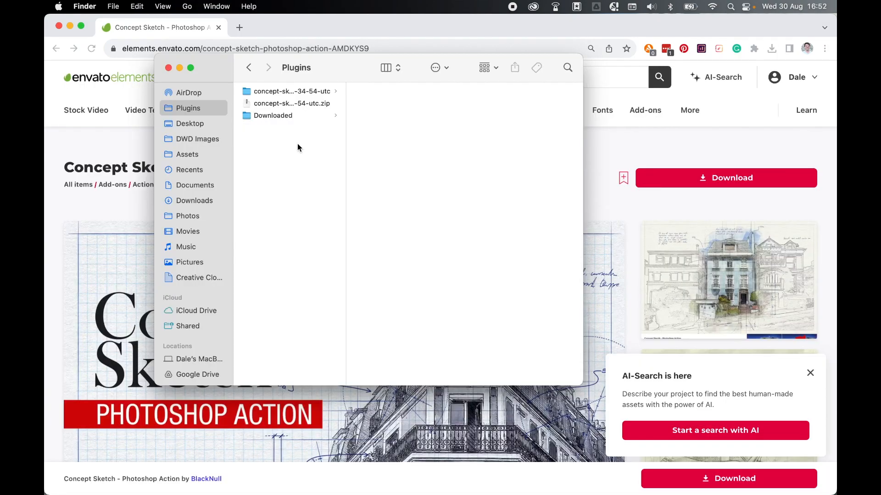
# Extract the downloaded concept sketch zip in the Plugins folder and look through the action, brushes, guide and patterns files
pyautogui.doubleClick(316, 103)
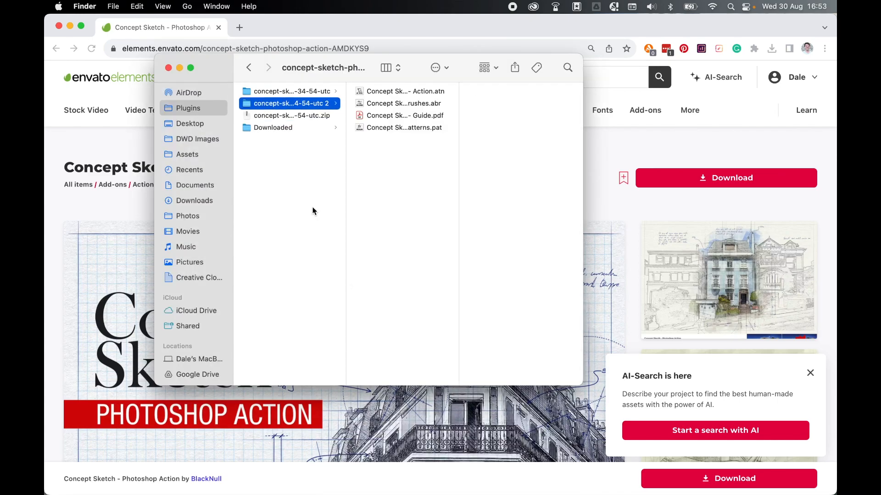
pyautogui.press('Right')
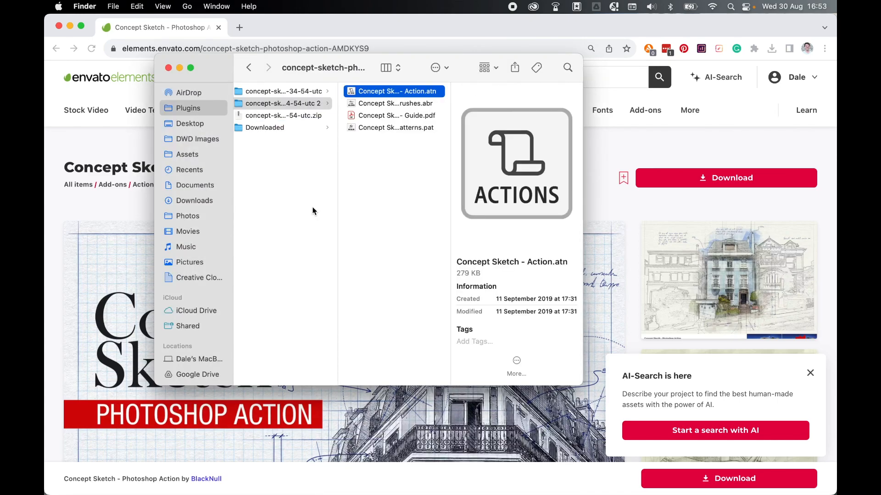
pyautogui.press('Down')
pyautogui.press('Down')
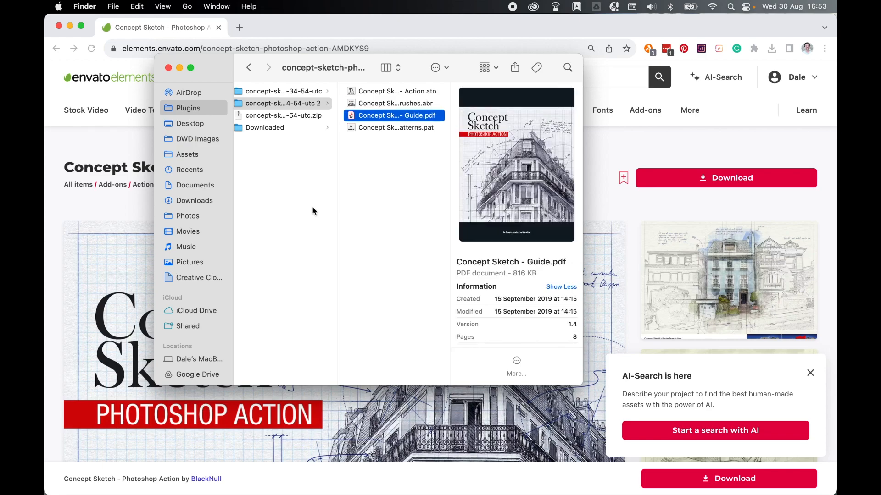
pyautogui.press('Down')
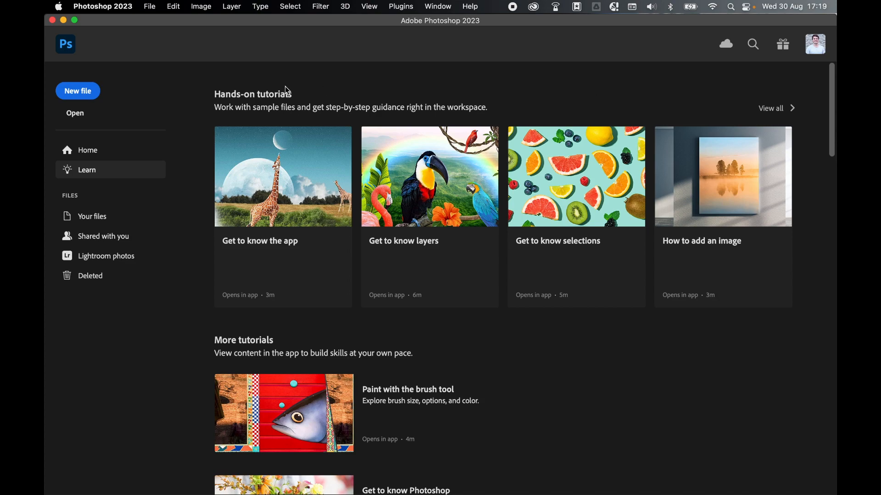
# Switch to Photoshop and open cityscape-thailand.jpg from the DWD Images folder
pyautogui.click(150, 6)
pyautogui.click(155, 30)
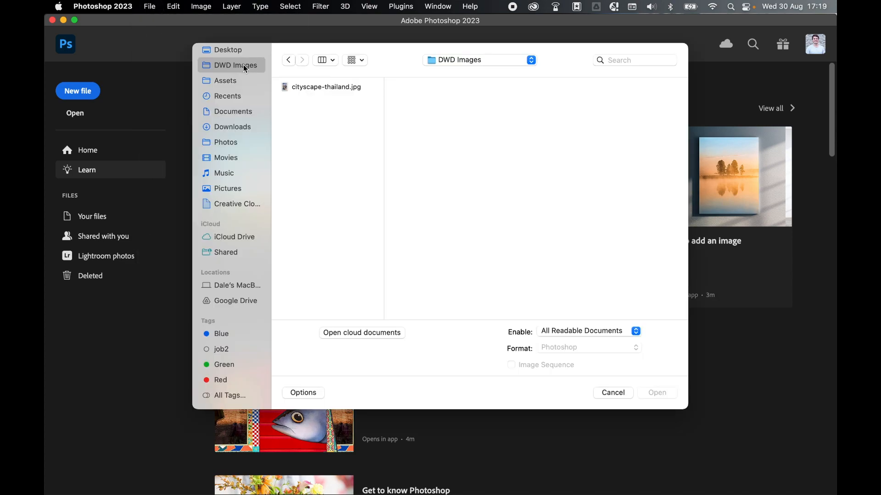
pyautogui.click(329, 88)
pyautogui.click(651, 394)
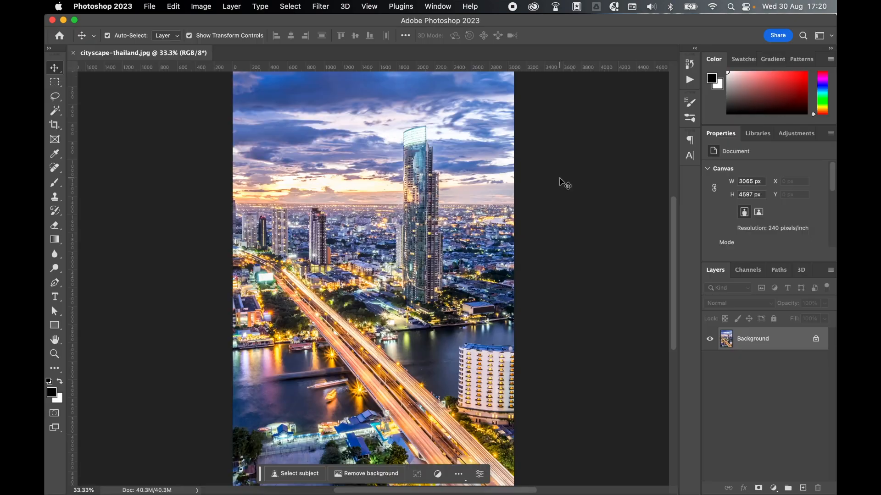
# Load the Concept Sketch action, brushes and patterns files together from the extracted Plugins subfolder, with All Documents enabled for opening
pyautogui.click(151, 6)
pyautogui.click(156, 33)
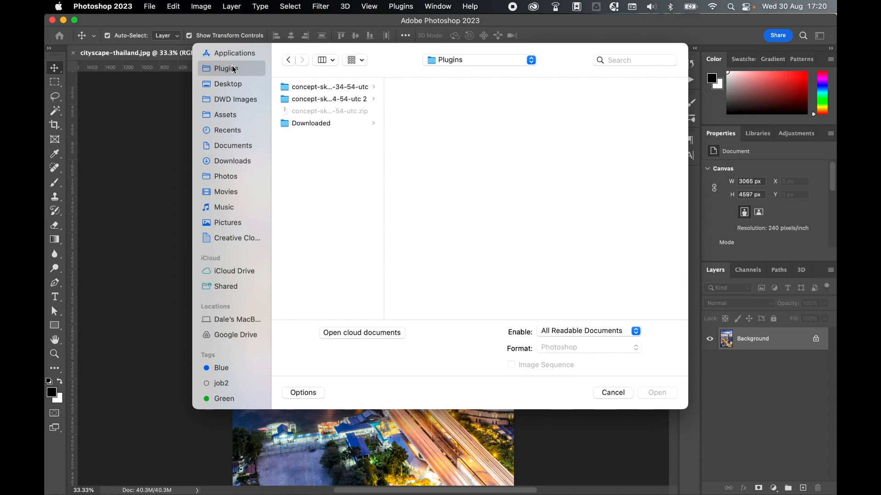
pyautogui.click(329, 100)
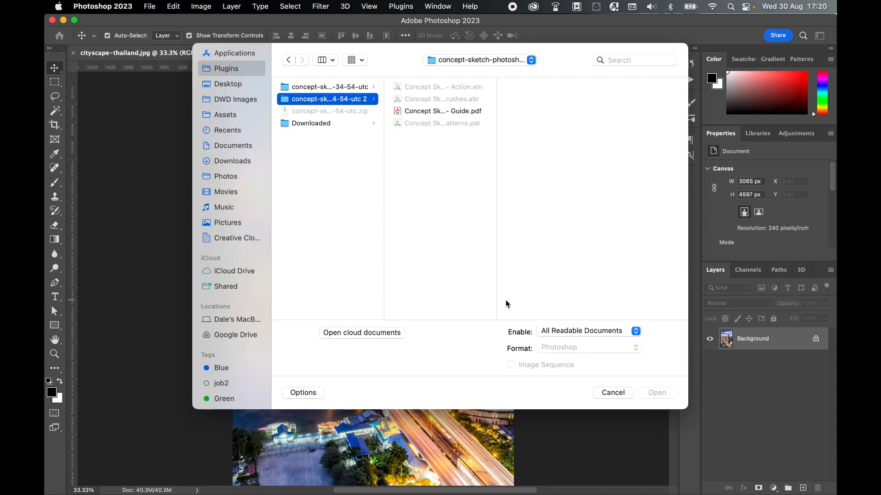
pyautogui.click(576, 331)
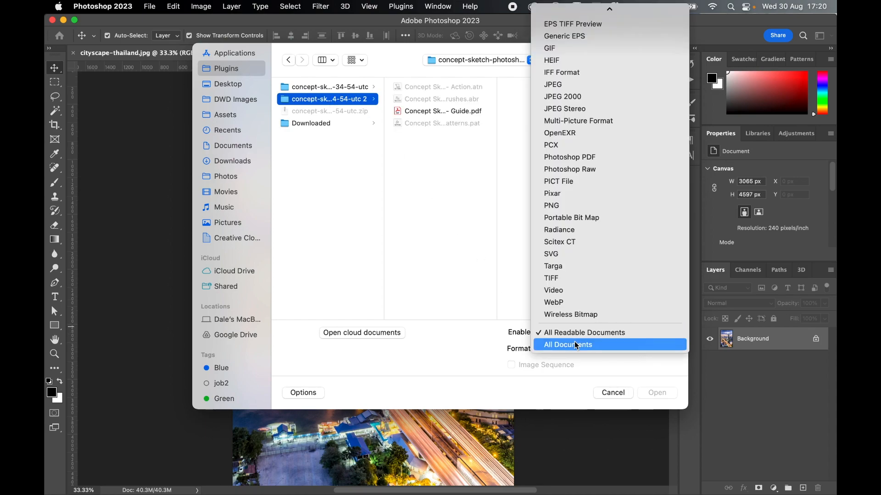
pyautogui.click(579, 344)
pyautogui.click(472, 88)
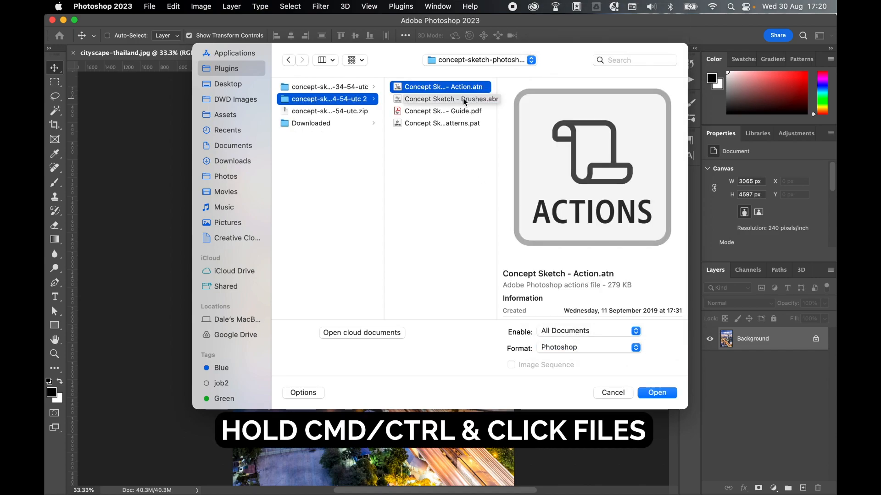
pyautogui.keyDown('super'); pyautogui.click(466, 100); pyautogui.keyUp('super')
pyautogui.keyDown('super'); pyautogui.click(453, 124); pyautogui.keyUp('super')
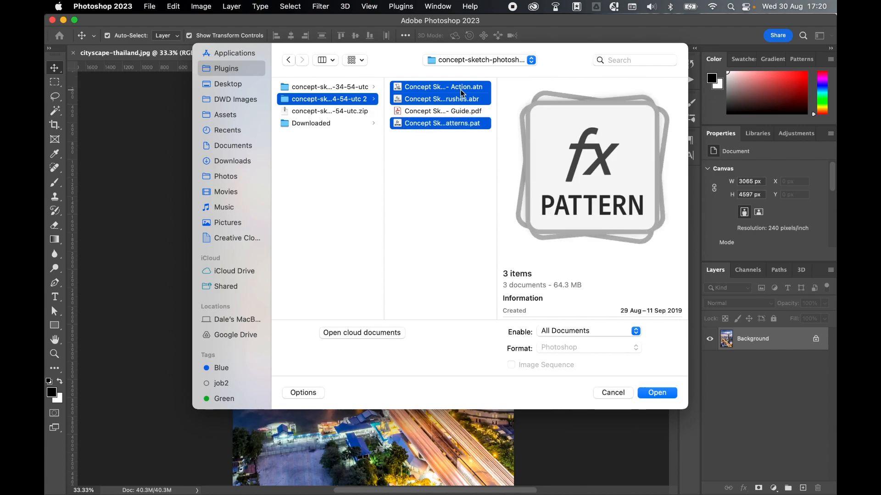
pyautogui.click(653, 392)
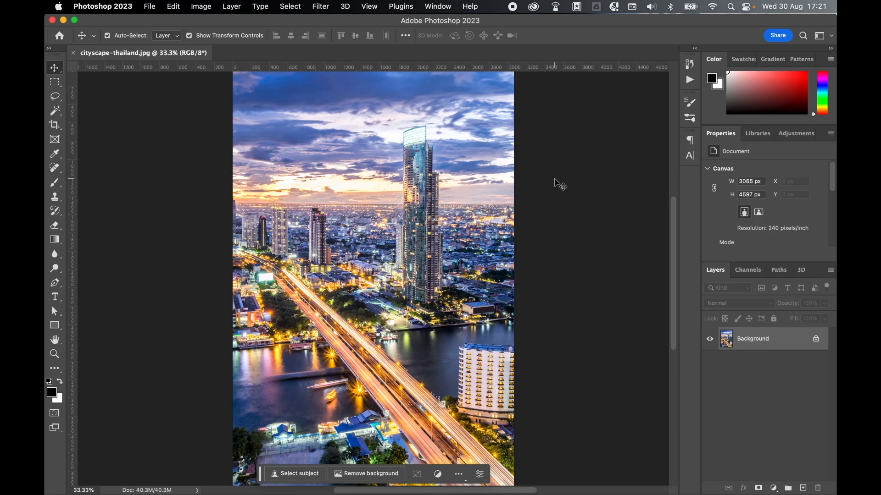
# Display the list of actions, expand the last Concept Sketch action set, and collapse the list again
pyautogui.click(436, 6)
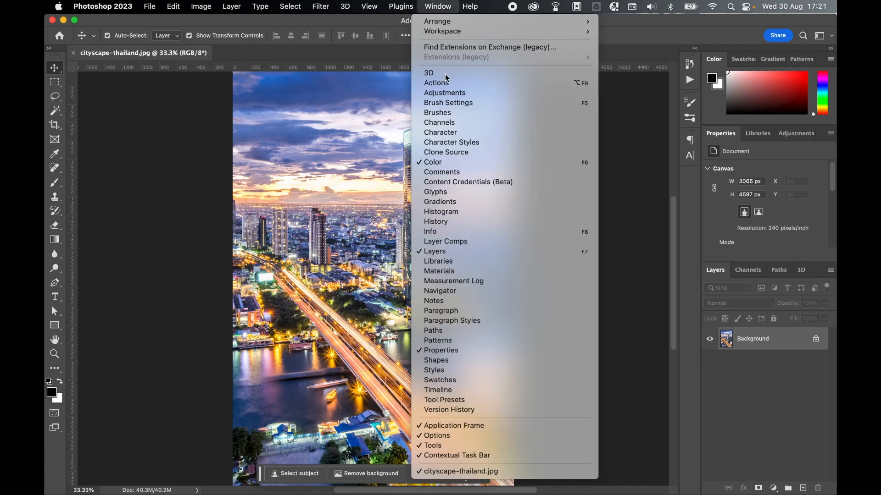
pyautogui.click(447, 84)
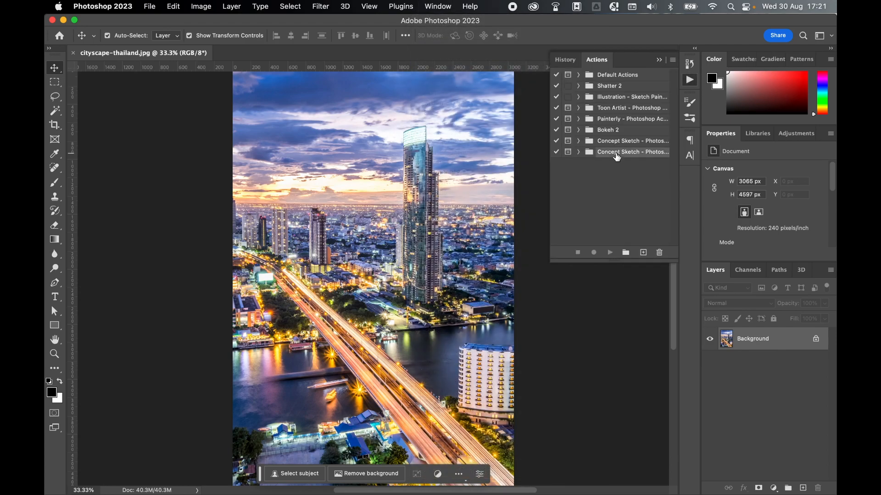
pyautogui.click(579, 152)
pyautogui.click(690, 80)
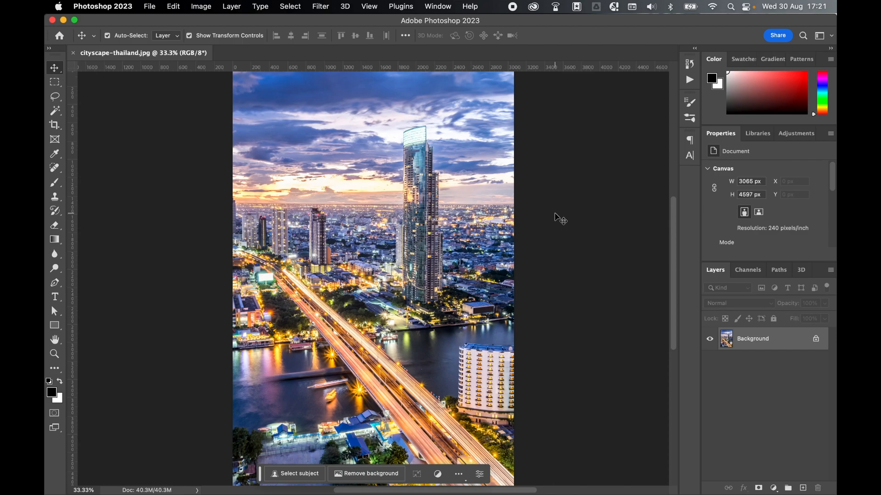
# Add a new layer above the Background and set up a Hard Round brush at 79 px
pyautogui.click(803, 488)
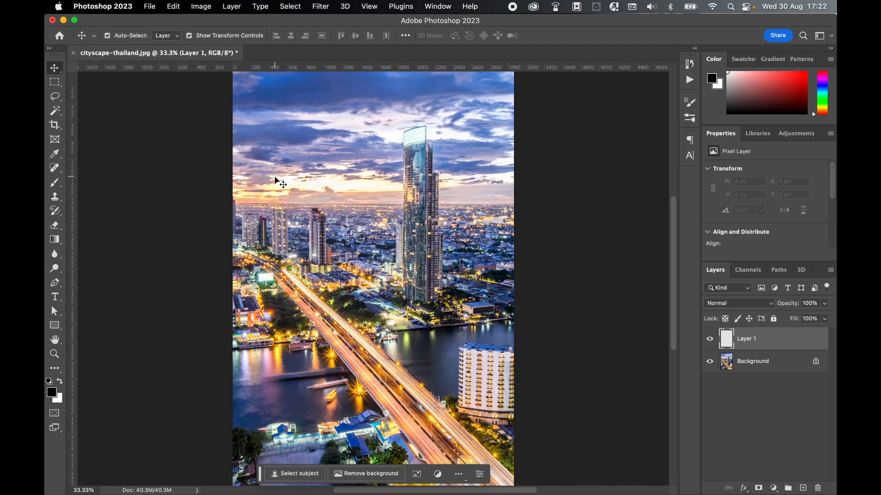
pyautogui.click(55, 183)
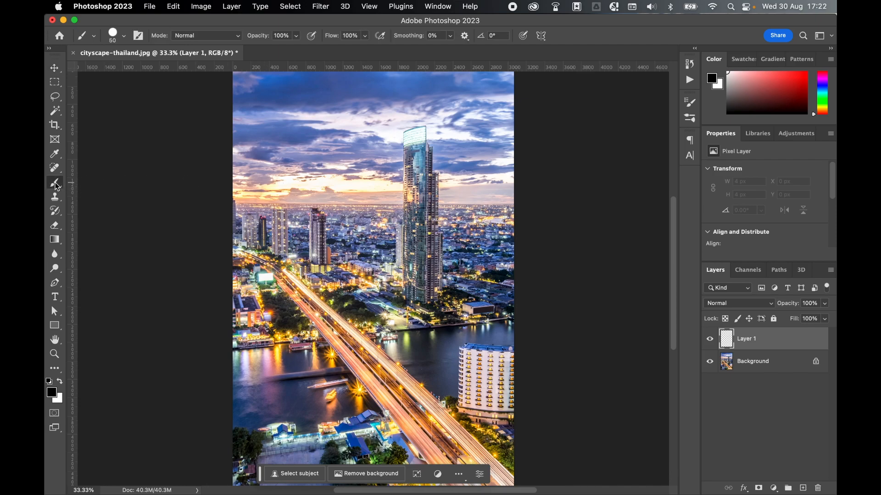
pyautogui.click(124, 36)
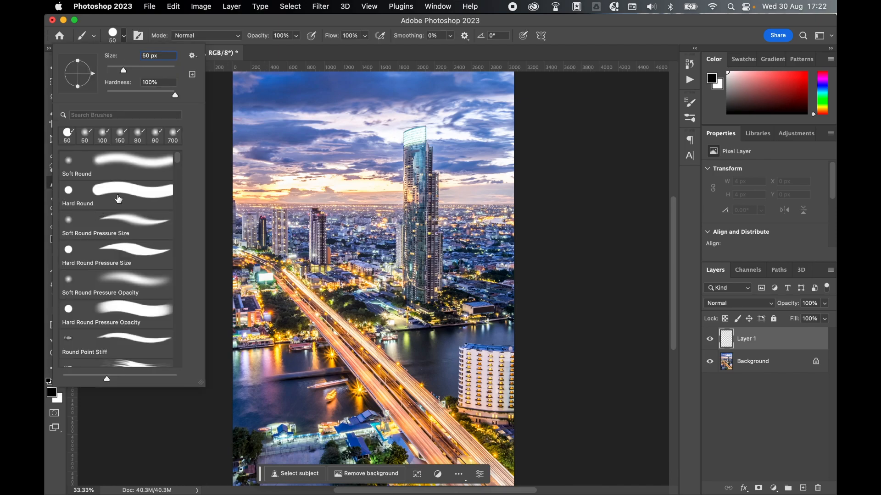
pyautogui.click(117, 195)
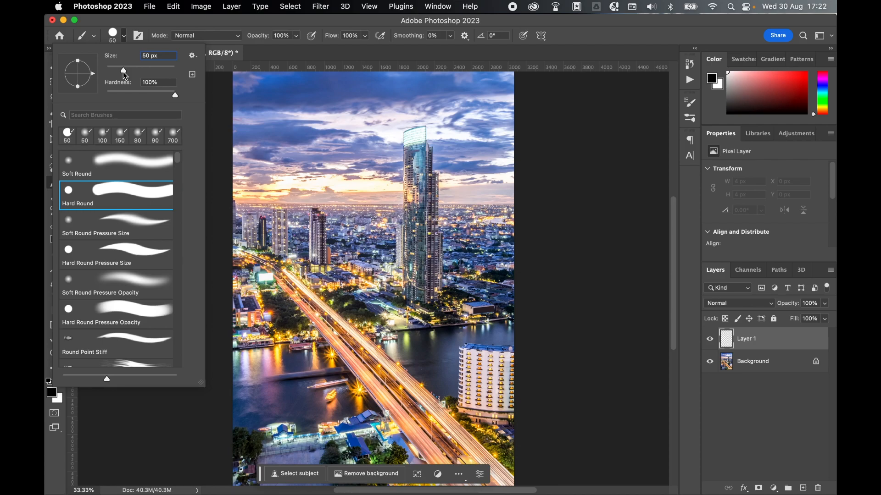
pyautogui.moveTo(123, 71); pyautogui.dragTo(135, 73)
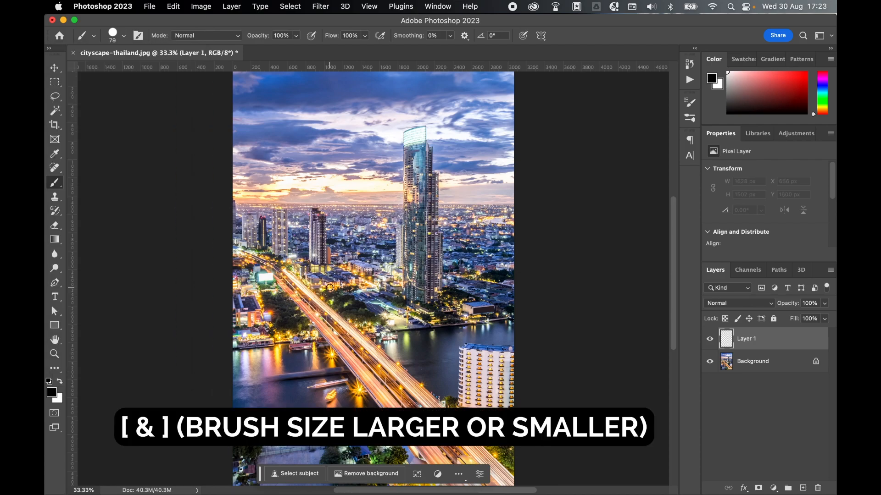
# Try larger and smaller sizes for the Hard Round brush
pyautogui.press(']')
pyautogui.press(']')
pyautogui.press(']')
pyautogui.press(']')
pyautogui.press(']')
pyautogui.press(']')
pyautogui.press('[')
pyautogui.press('[')
pyautogui.press('[')
pyautogui.press('[')
pyautogui.press('[')
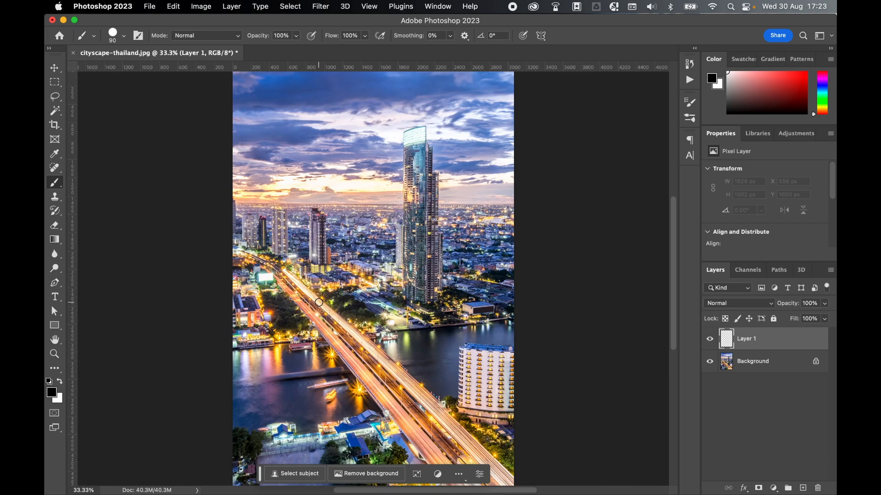
# Paint solid black over the bridge, the towers and the riverside building on Layer 1 with the brush at 150 px
pyautogui.press(']')
pyautogui.press(']')
pyautogui.press(']')
pyautogui.moveTo(318, 303)
pyautogui.mouseDown()
pyautogui.moveTo(286, 209)
pyautogui.moveTo(463, 477)
pyautogui.moveTo(461, 406)
pyautogui.moveTo(498, 381)
pyautogui.mouseUp()
pyautogui.moveTo(382, 284)
pyautogui.mouseDown()
pyautogui.moveTo(406, 290)
pyautogui.moveTo(416, 279)
pyautogui.moveTo(460, 324)
pyautogui.mouseUp()
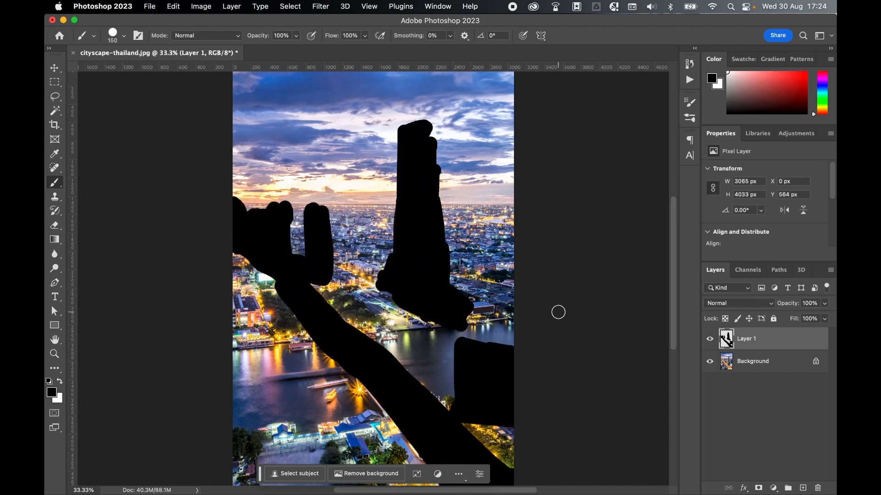
pyautogui.press('v')
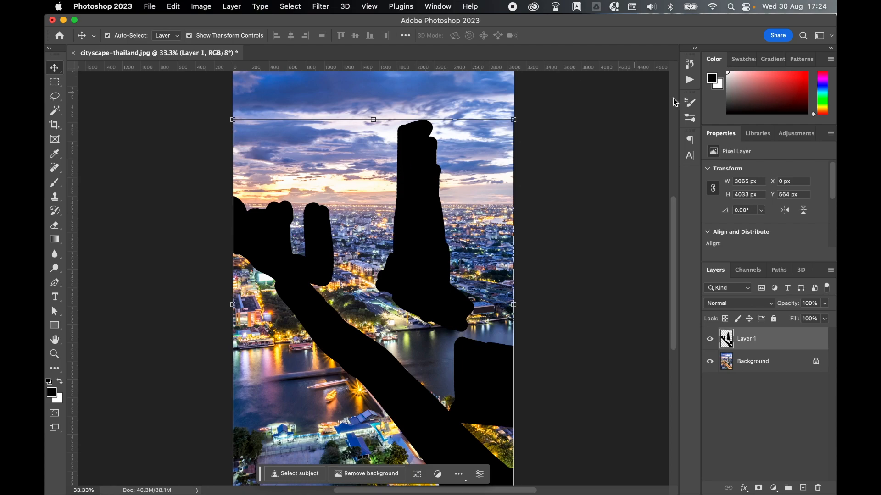
# Run the CONCEPT SKETCH action from the newly loaded set on the painted layer and let it finish
pyautogui.click(444, 6)
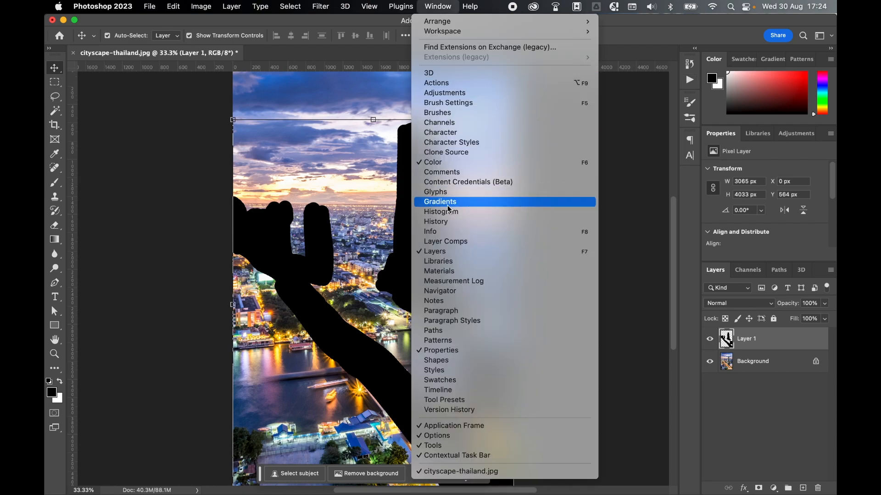
pyautogui.click(459, 193)
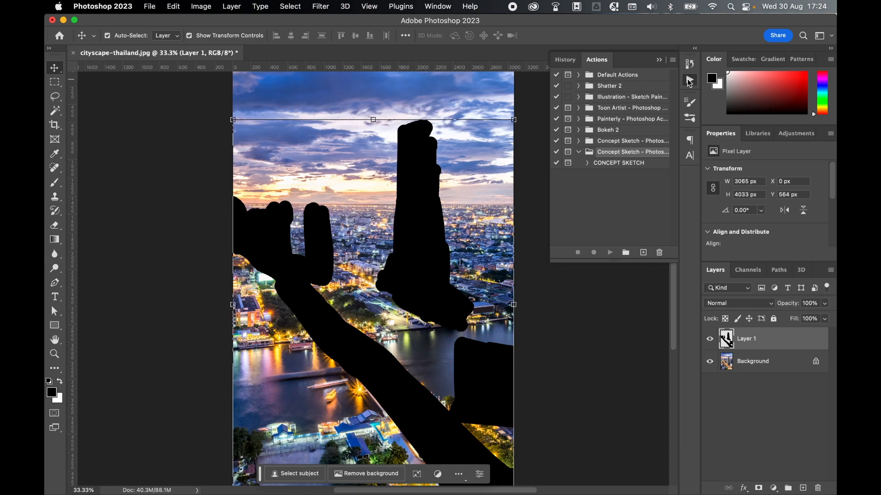
pyautogui.click(623, 165)
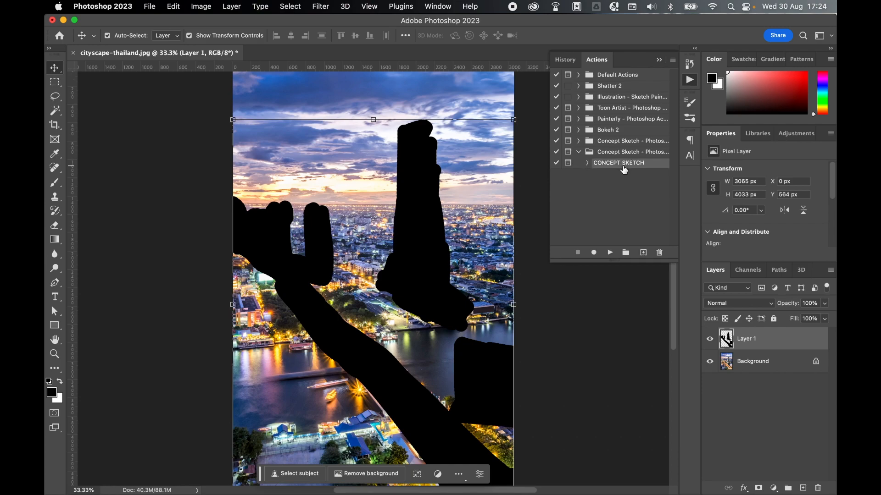
pyautogui.click(609, 253)
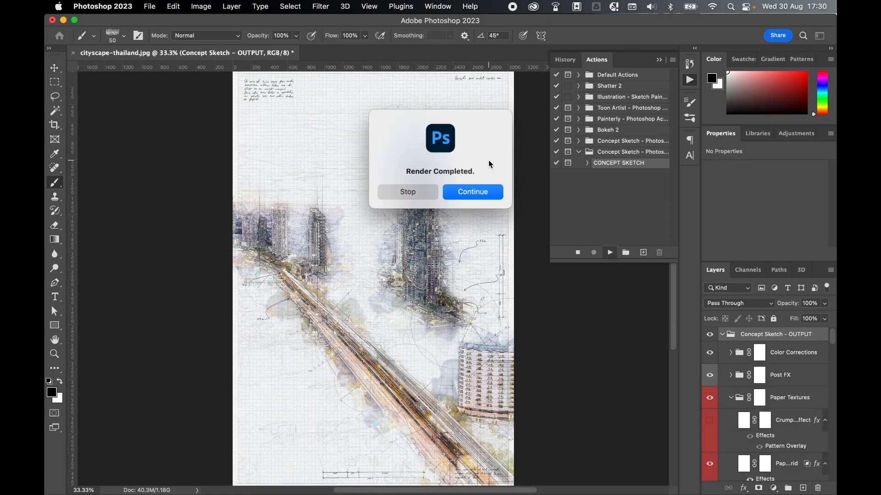
pyautogui.click(470, 193)
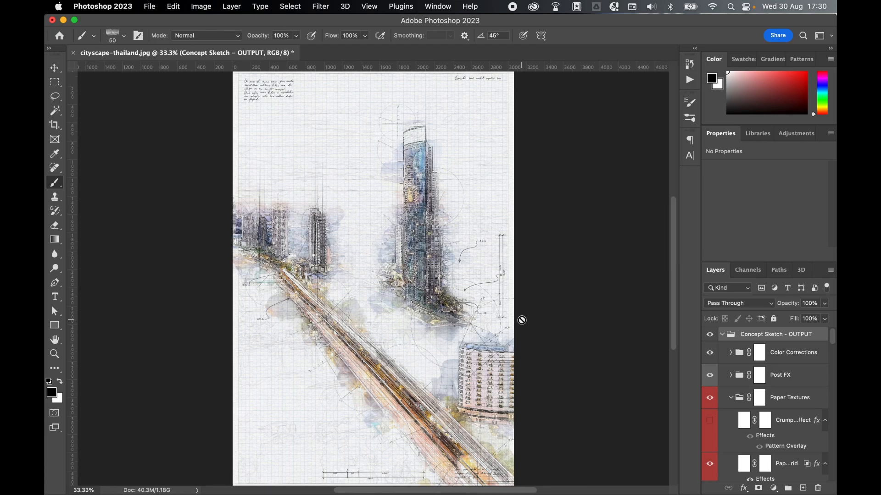
# Review the paper texture, dimension and note layers inside the Concept Sketch - OUTPUT group, and collapse the group
pyautogui.scroll(-10, 793, 395)
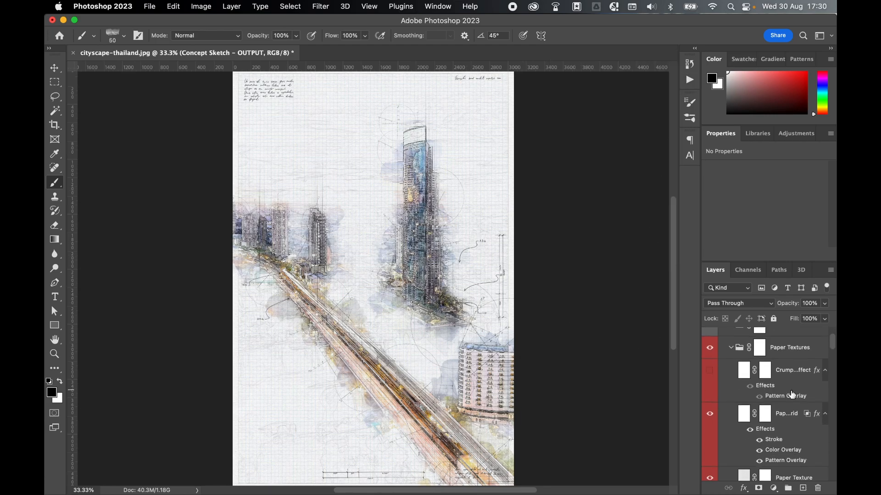
pyautogui.scroll(-6, 793, 395)
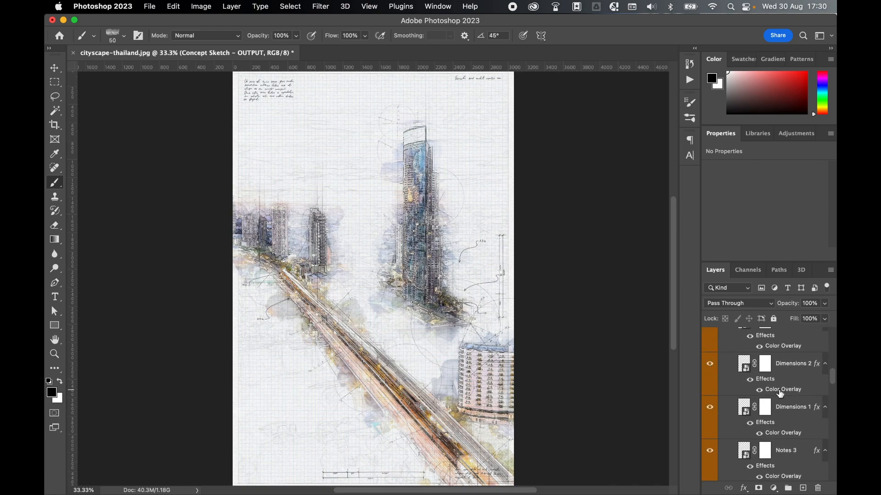
pyautogui.scroll(15, 781, 394)
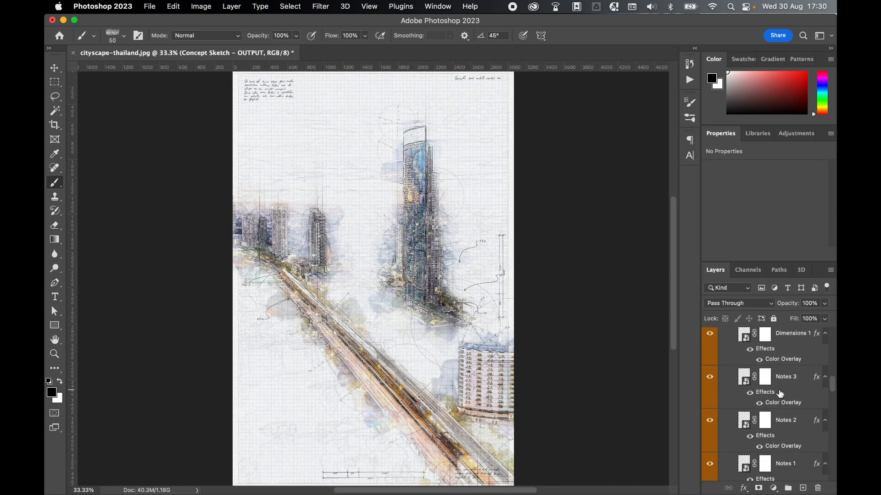
pyautogui.click(721, 334)
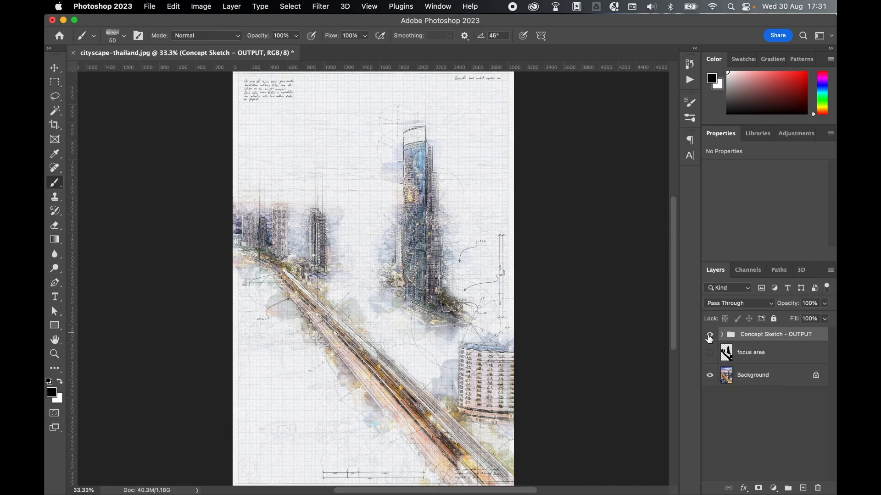
# Toggle the visibility of the Concept Sketch - OUTPUT group to compare the sketch with the original photo, leaving it hidden
pyautogui.click(710, 336)
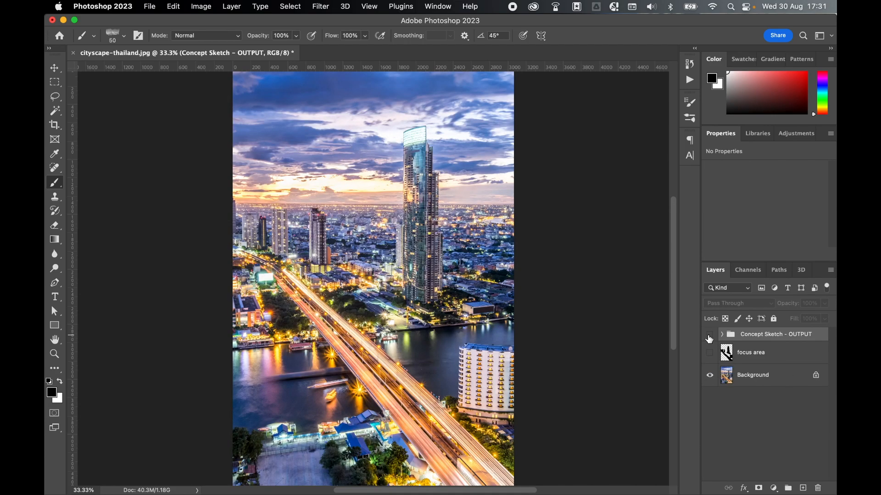
pyautogui.click(709, 337)
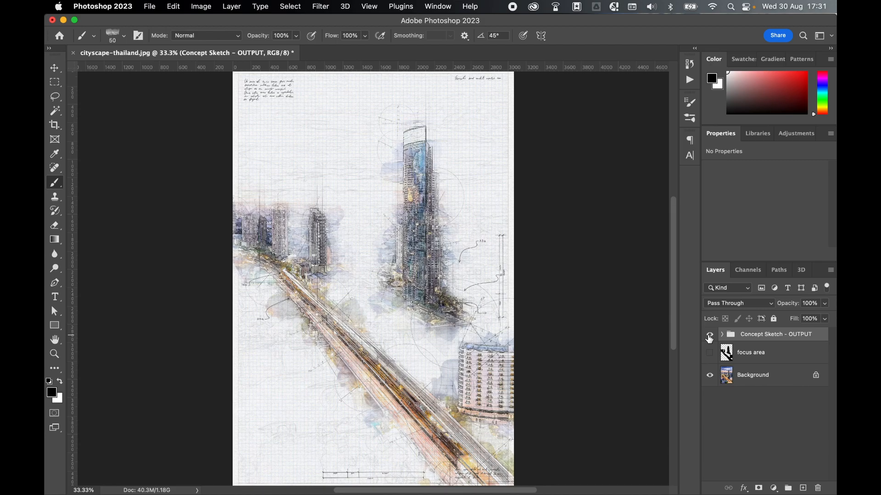
pyautogui.click(710, 338)
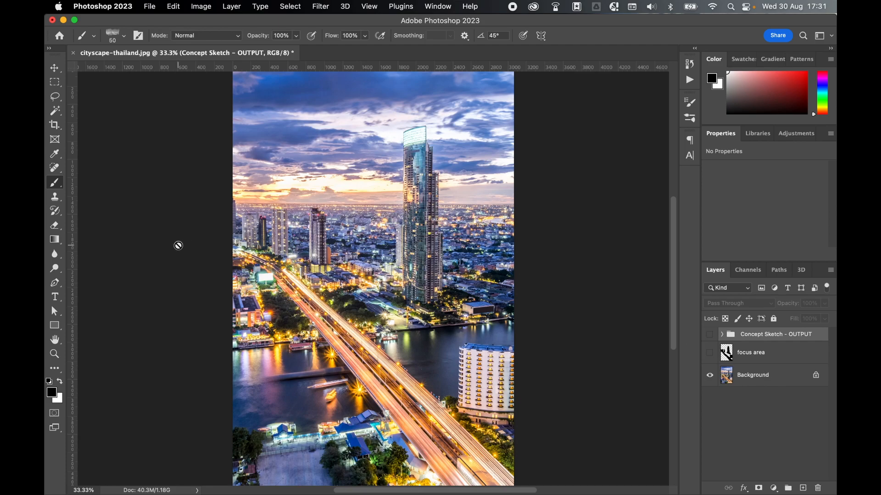
# Switch to the Paint Bucket tool and make the Concept Sketch - OUTPUT group visible again
pyautogui.click(55, 239)
pyautogui.click(92, 249)
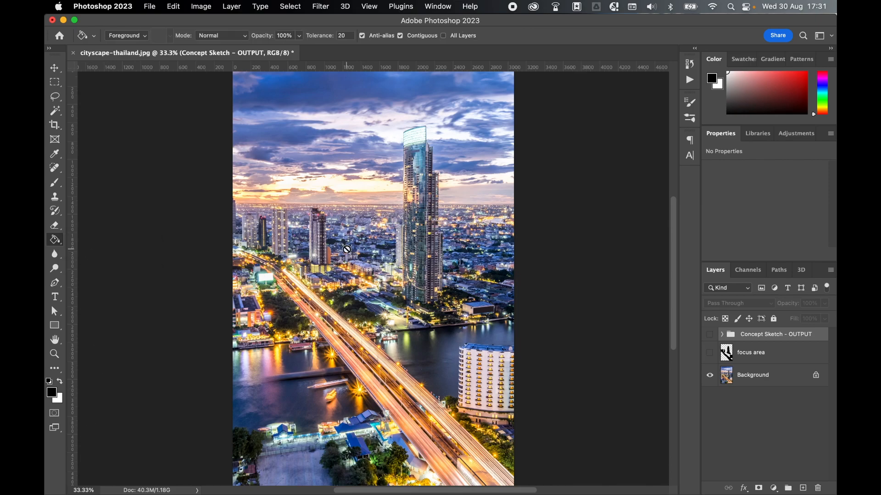
pyautogui.click(710, 335)
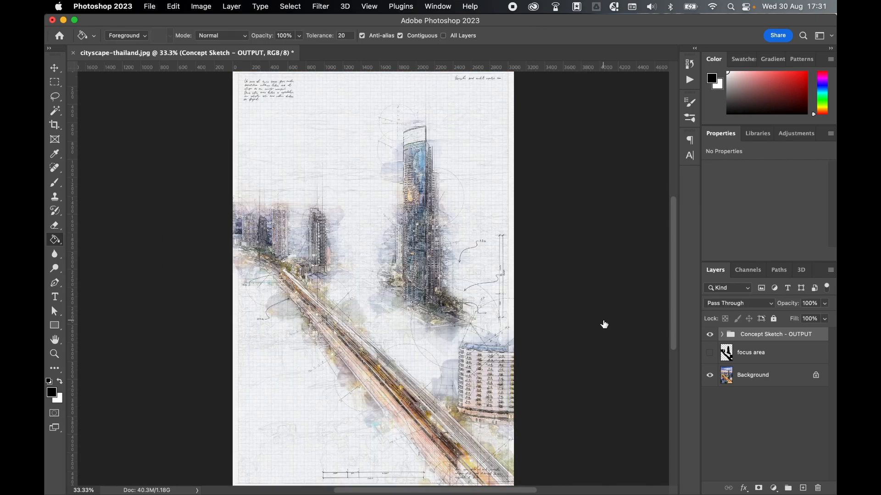